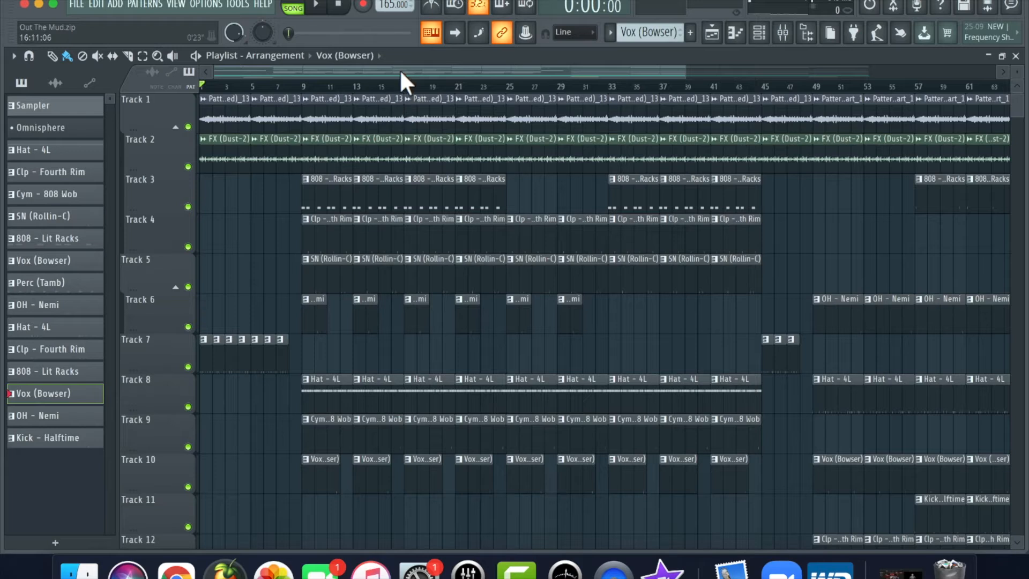
- Play the arrangement from the start and listen to it again from bar 45, stopping playback each time
click(322, 12)
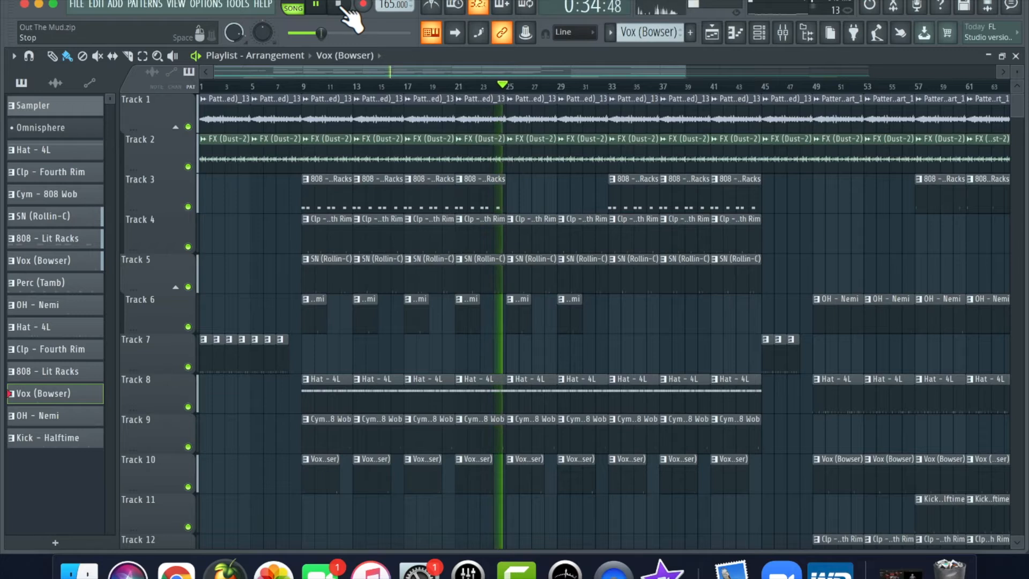
click(340, 6)
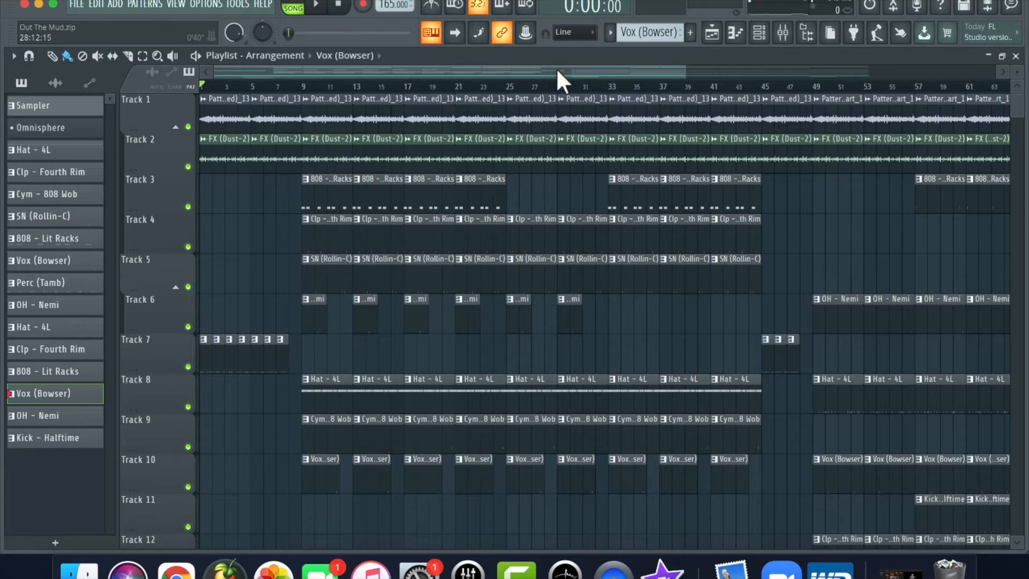
drag(555, 68, 797, 43)
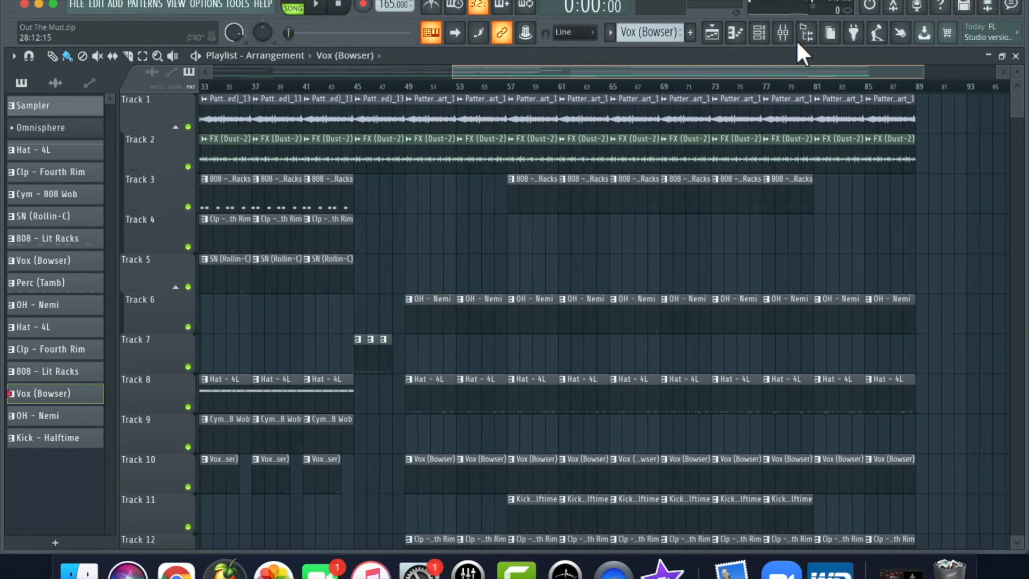
click(358, 86)
key(space)
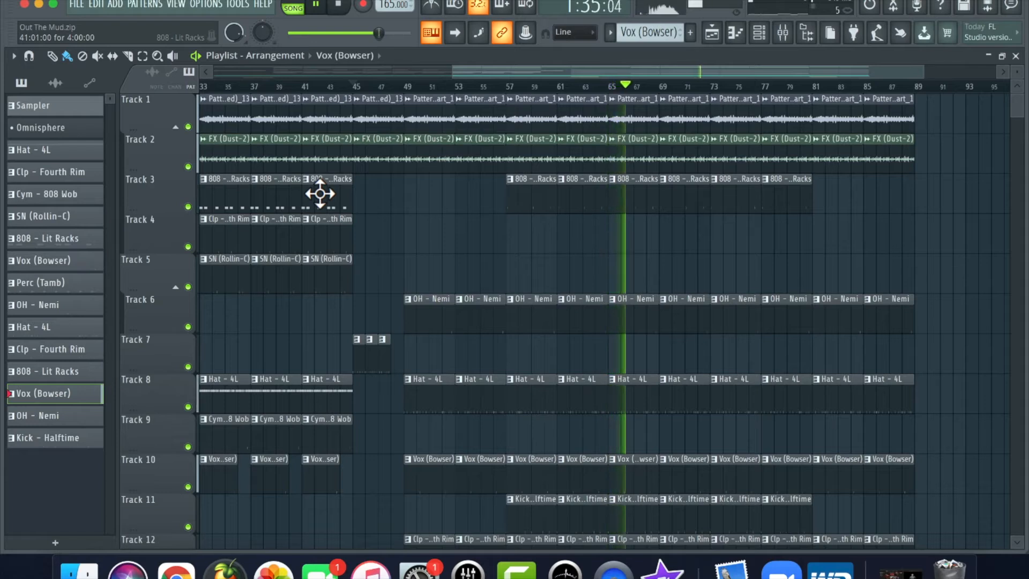
key(space)
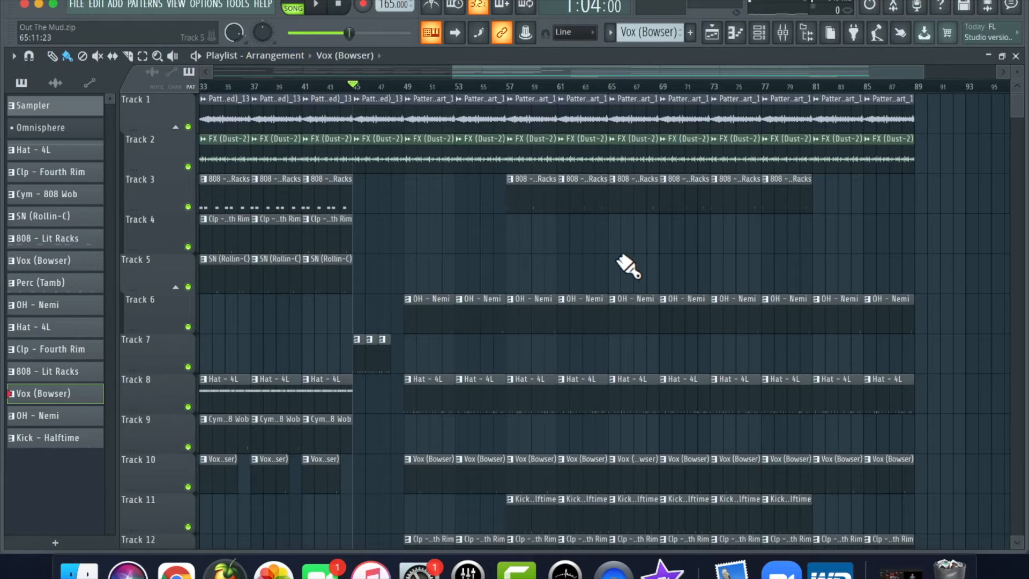
- Select the Clp - Fourth Rim clip at bar 9 on Track 4 and audition it alone in pattern mode
scroll(312, 256, left, 10)
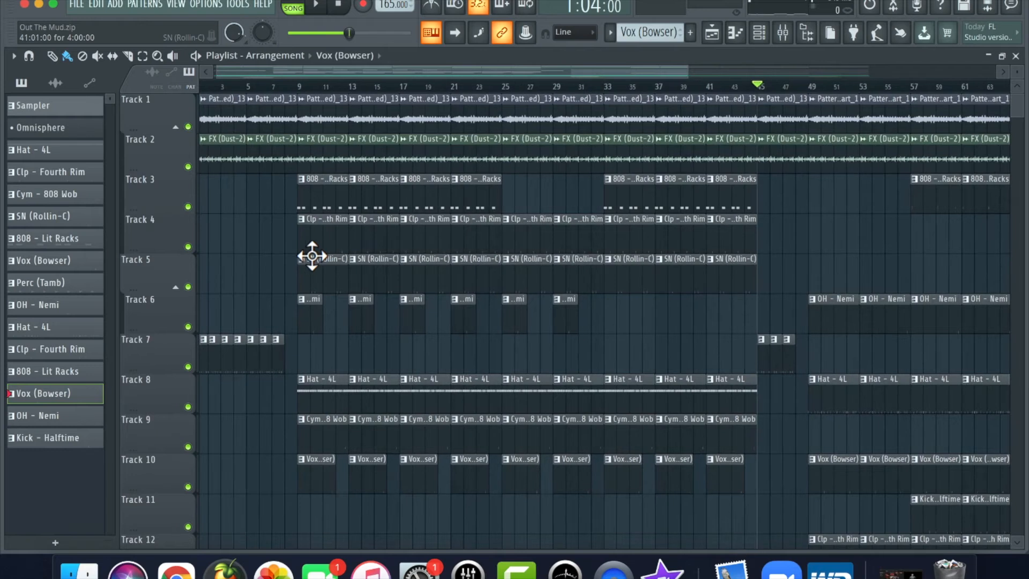
scroll(312, 256, left, 1)
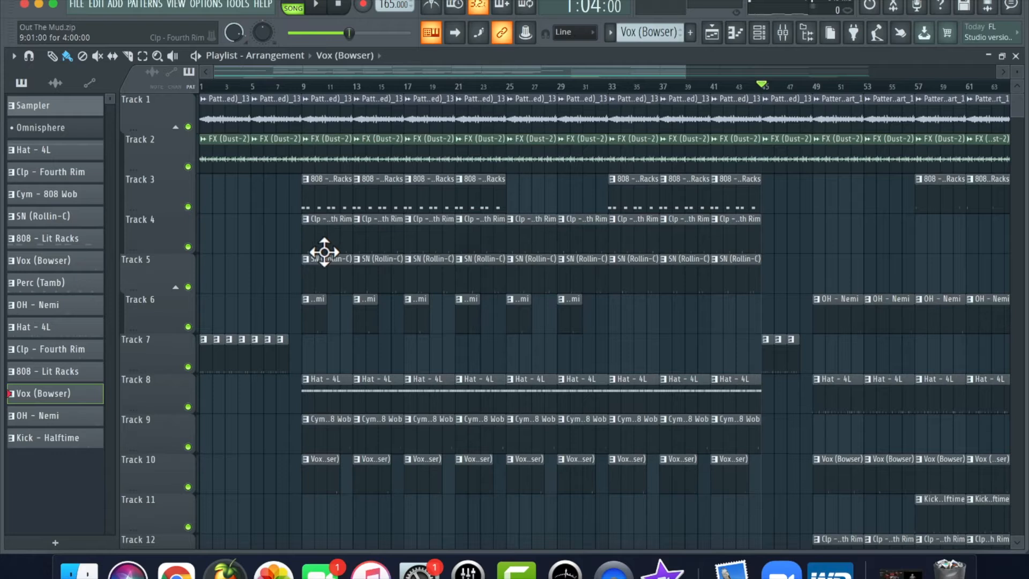
click(326, 248)
click(294, 6)
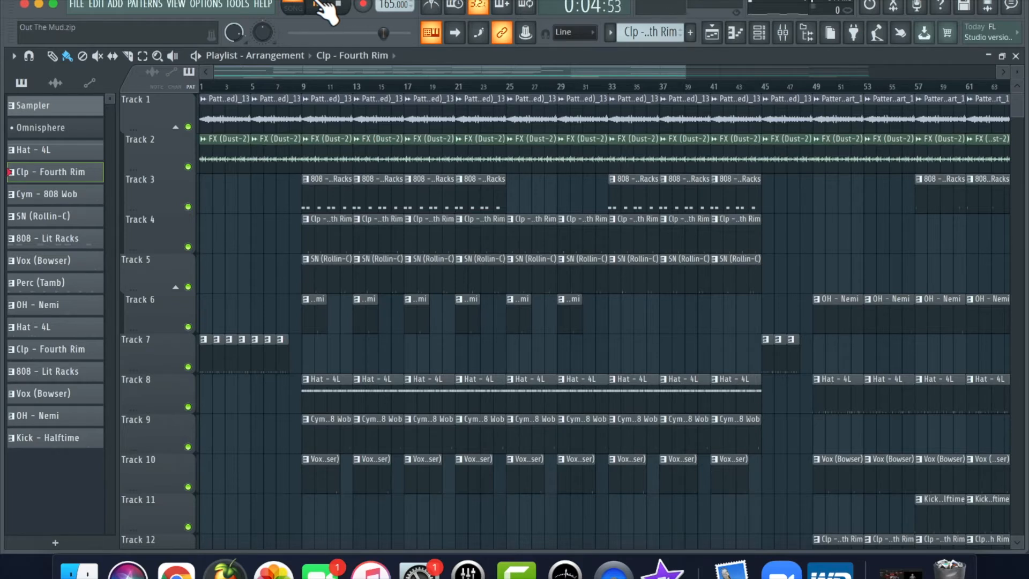
click(340, 5)
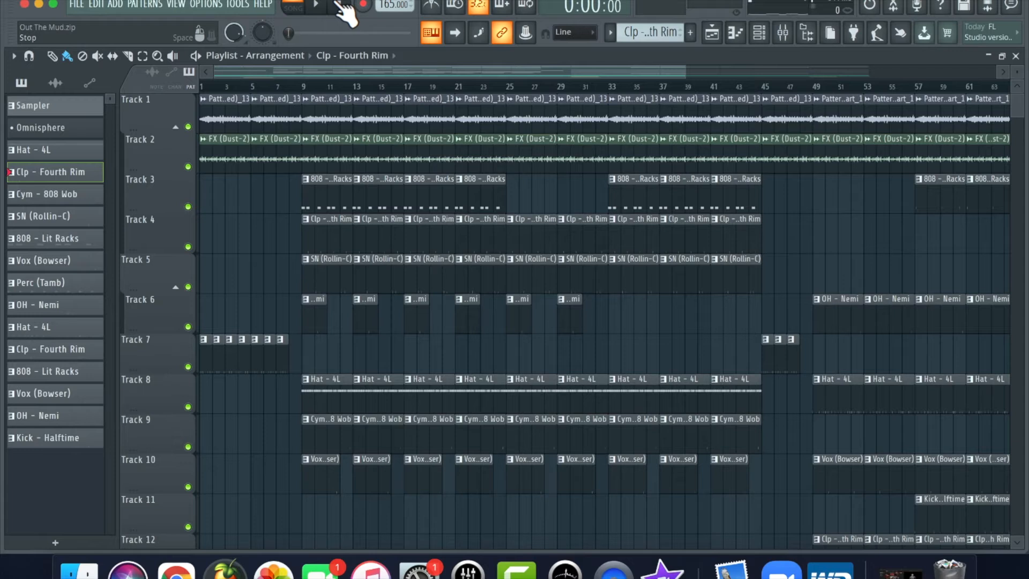
- Select the 808 - Lit Racks clip at bar 9 on Track 3 and play its pattern alone
click(332, 206)
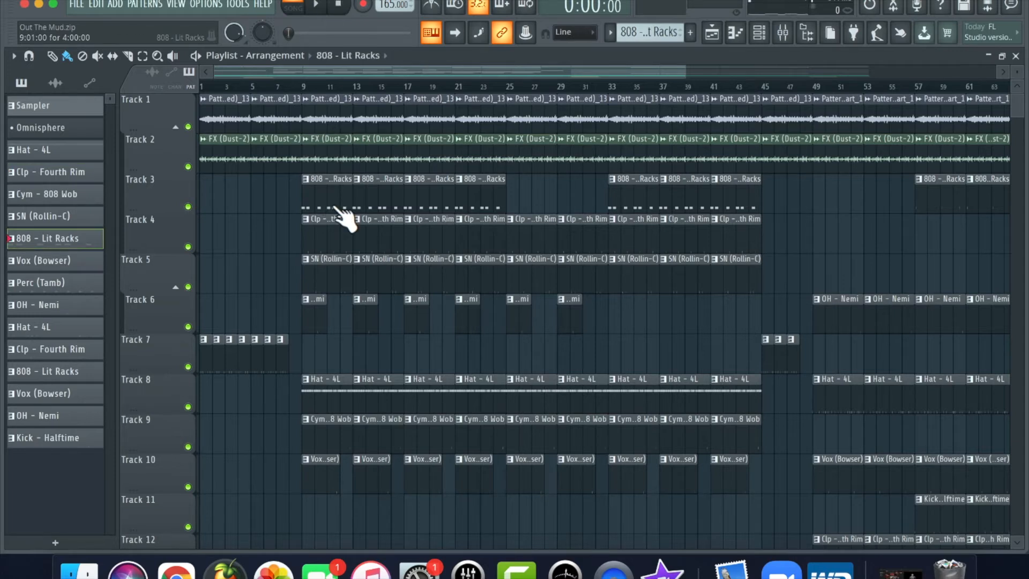
key(space)
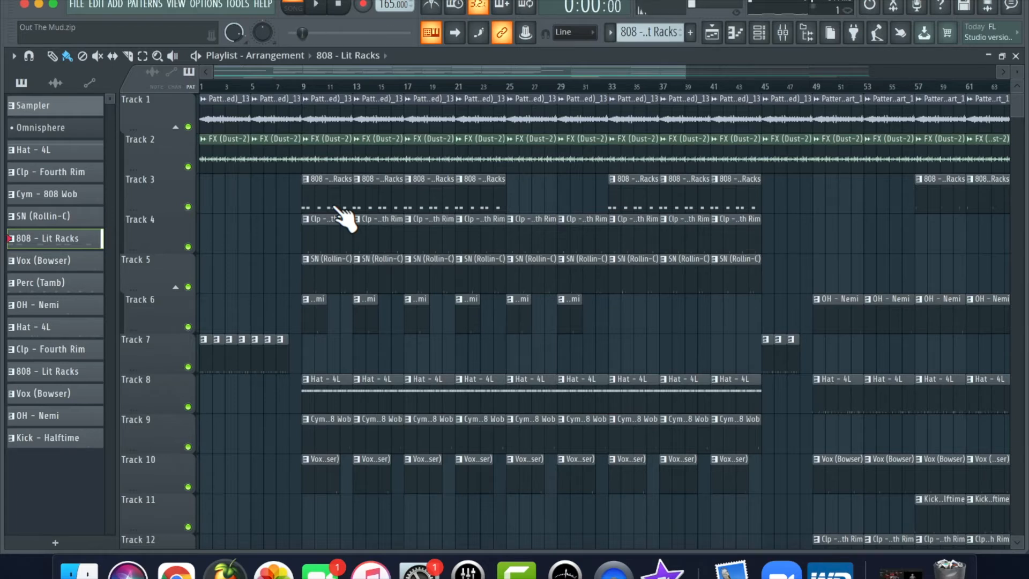
key(space)
- Open the first section's Hat - 4L pattern in the piano roll, play it from bar 1, and return to the playlist
double_click(316, 404)
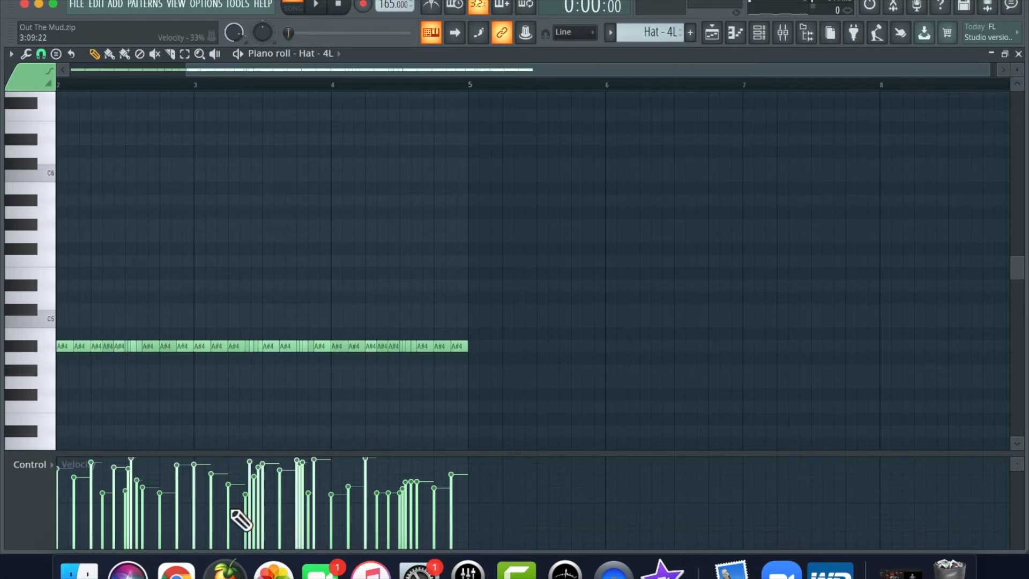
drag(436, 70, 201, 68)
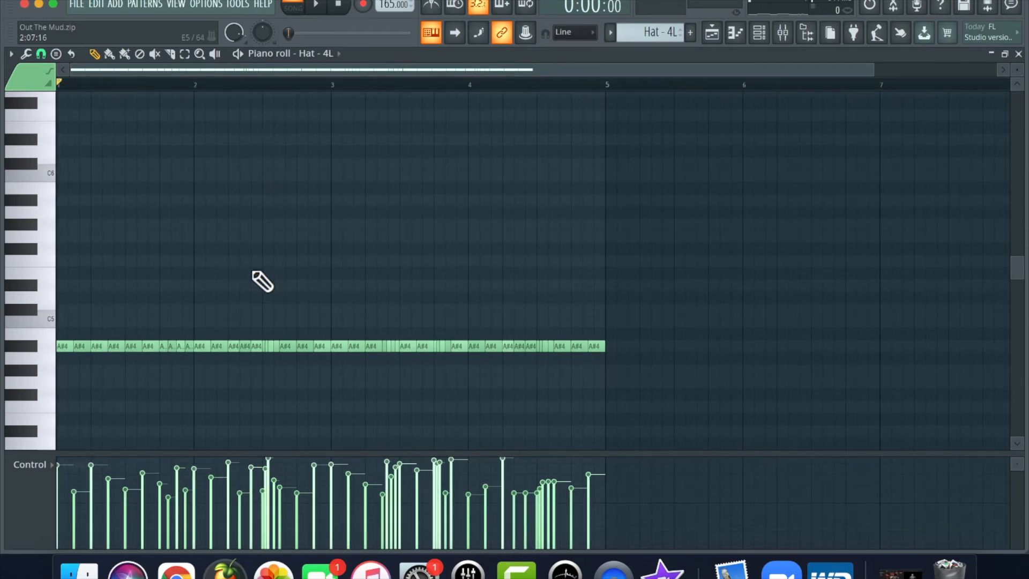
key(space)
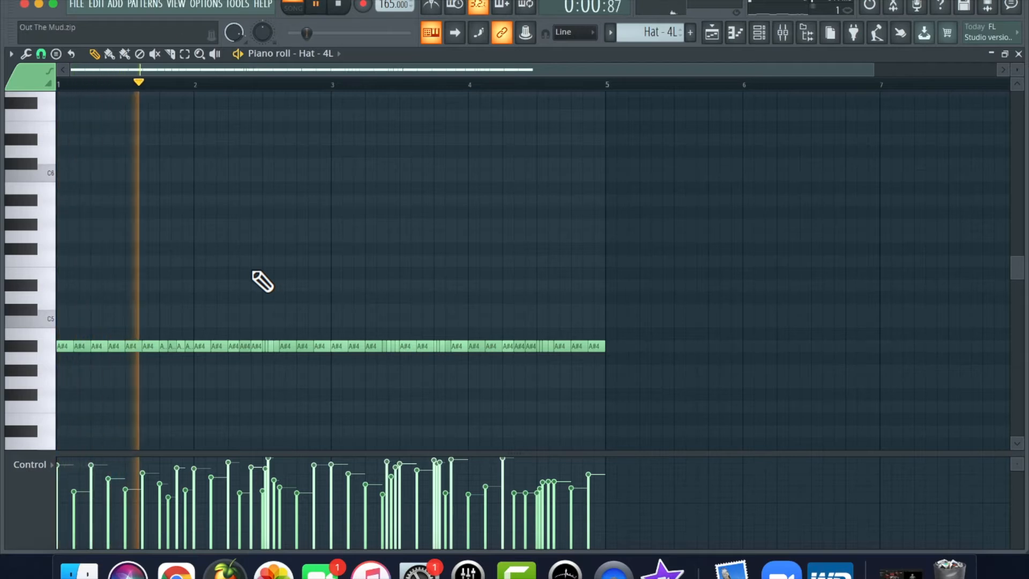
key(space)
click(1021, 55)
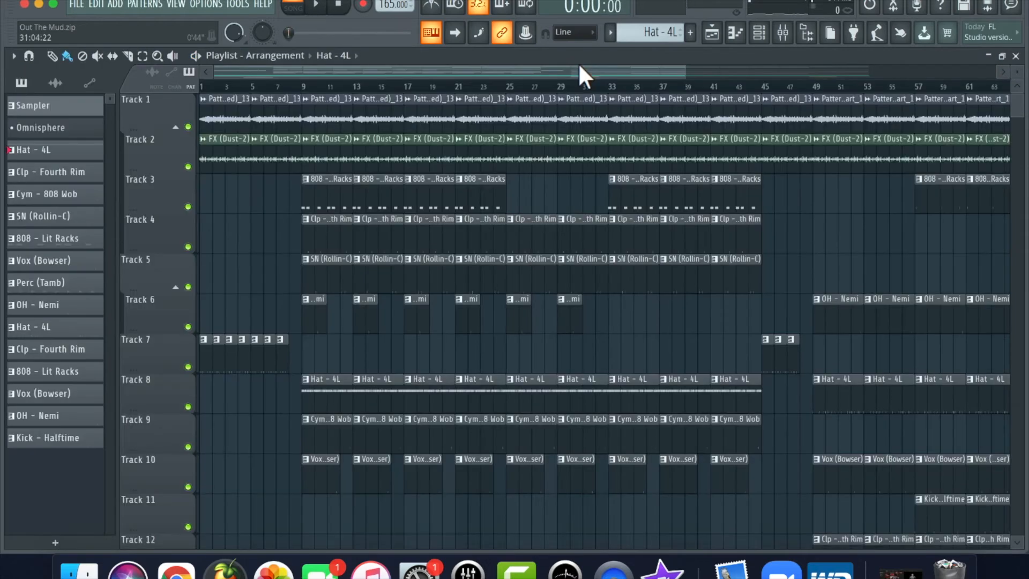
- Open the Clp - Fourth Rim pattern at bar 49 on Track 12 in the piano roll and show its beginning
drag(745, 53, 834, 62)
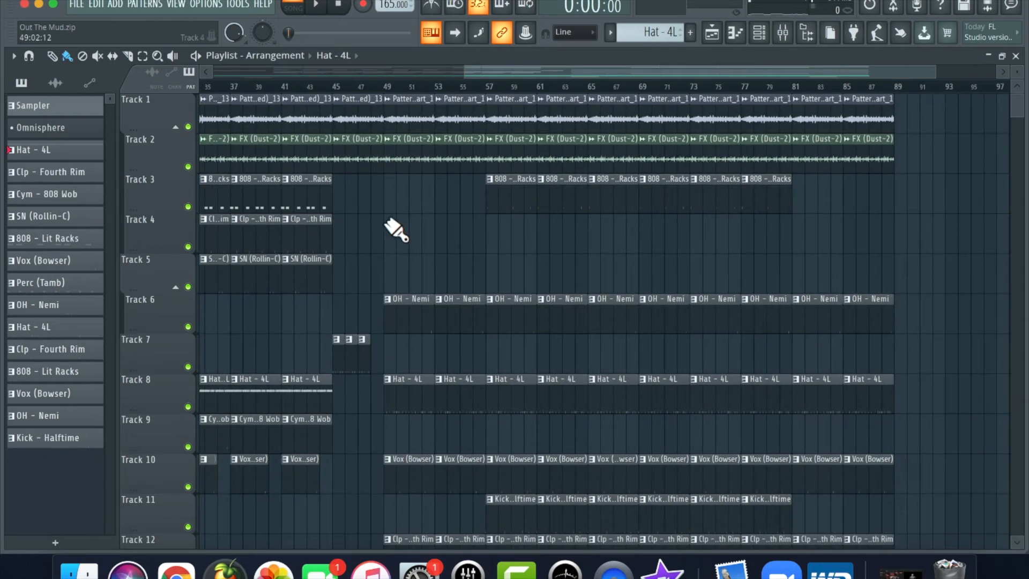
scroll(407, 224, down, 5)
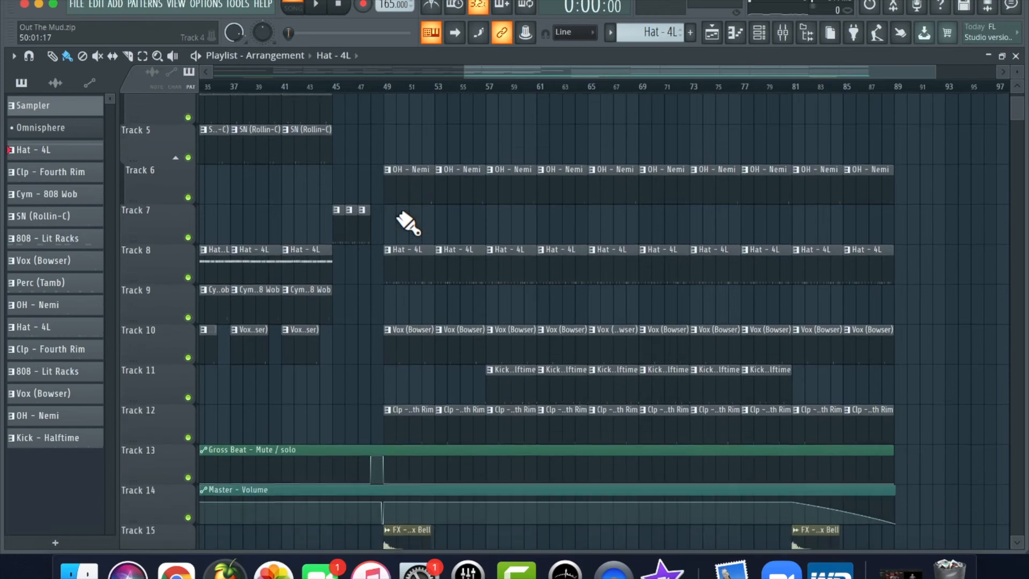
scroll(407, 235, up, 5)
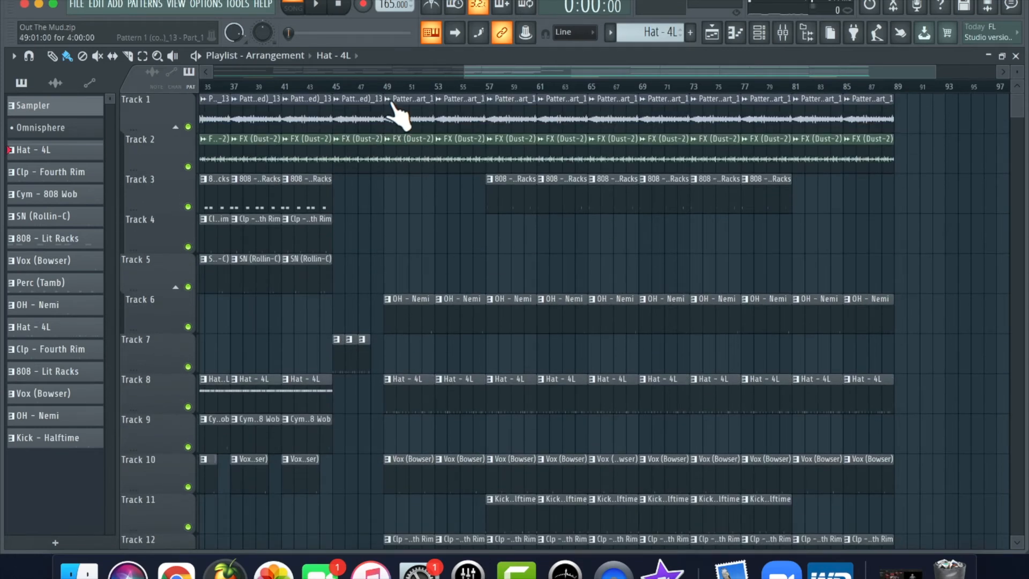
scroll(410, 275, down, 1)
scroll(425, 397, down, 3)
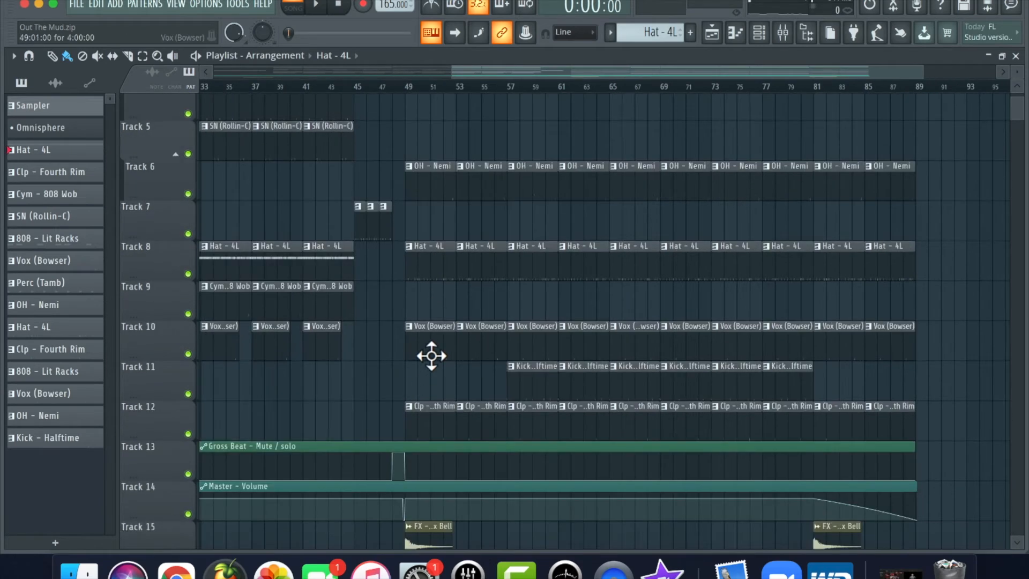
double_click(437, 425)
drag(624, 67, 151, 104)
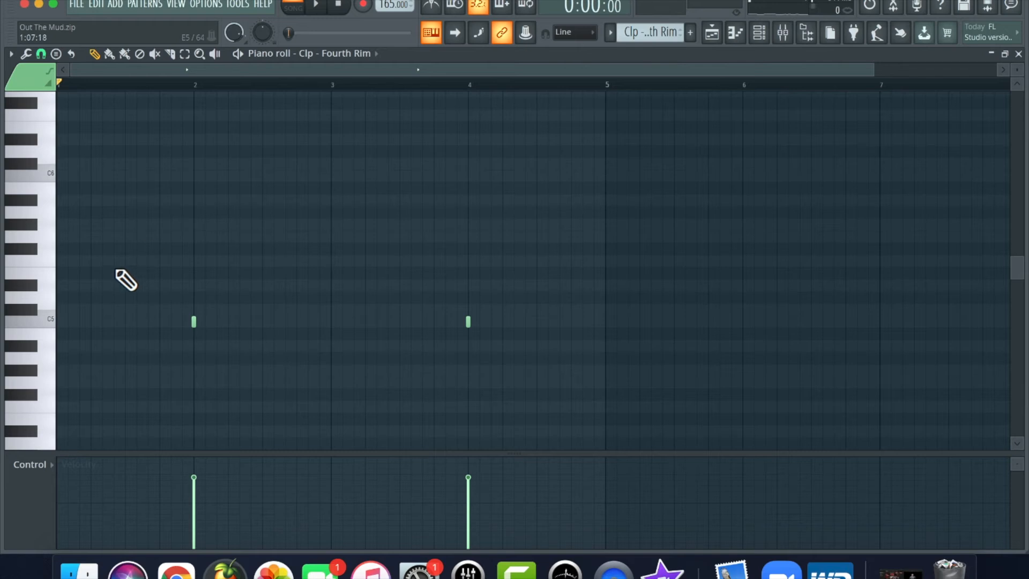
- Try extra C5 notes around the middle of each of the pattern's four bars, and remove them again
click(123, 322)
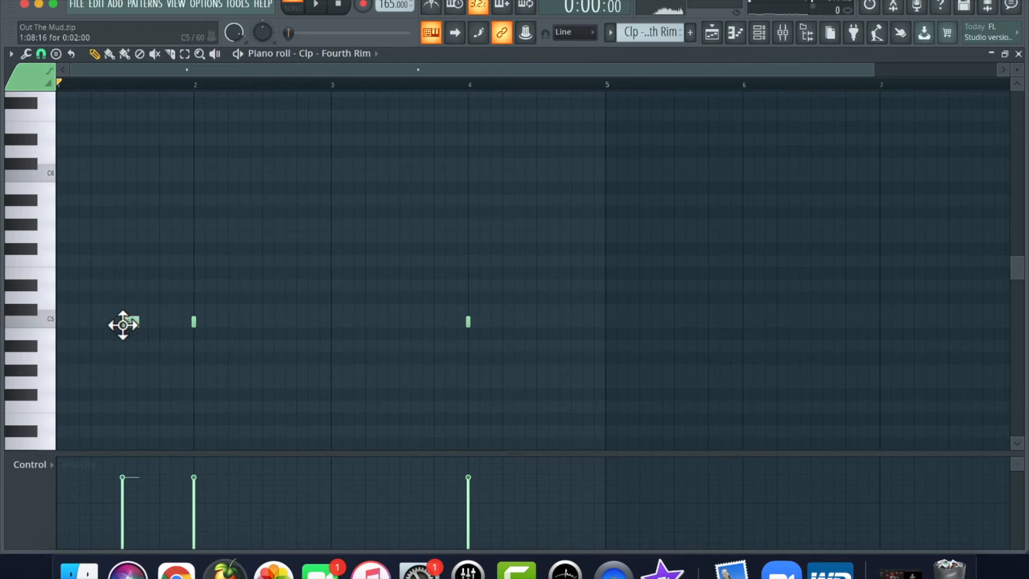
click(263, 323)
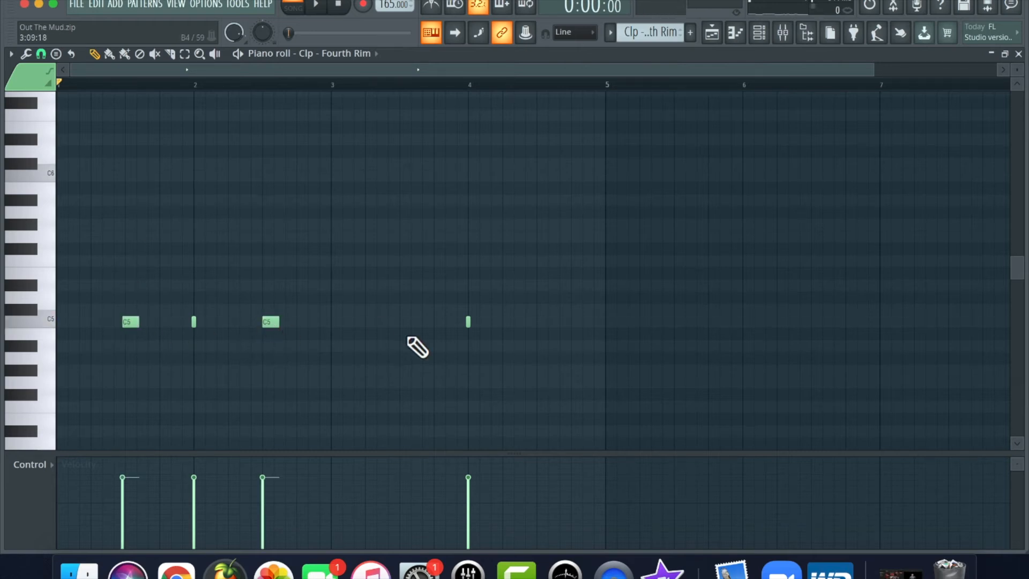
click(405, 322)
click(537, 323)
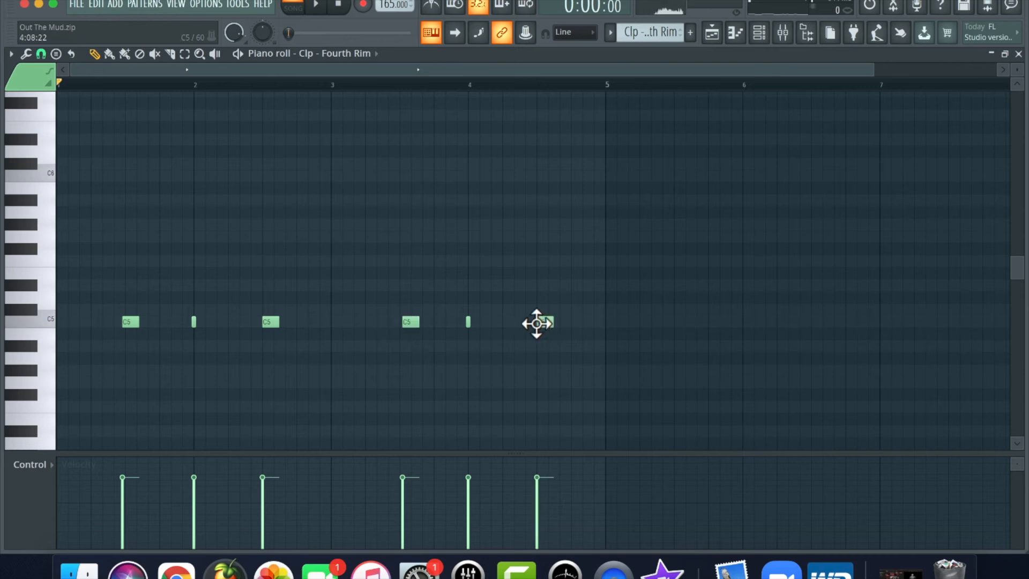
right_click(545, 320)
right_click(410, 320)
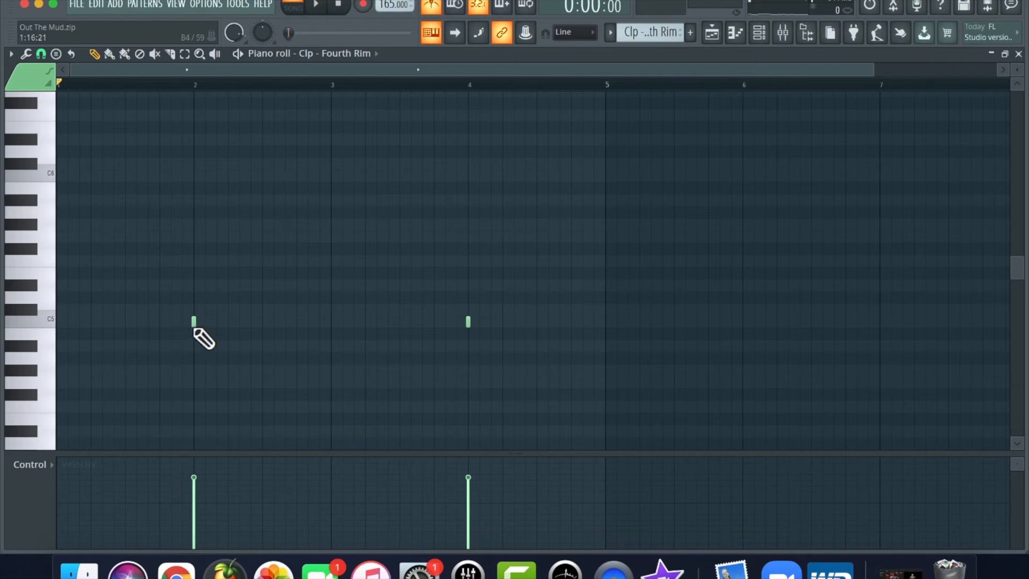
- Play the Clp - Fourth Rim pattern with the metronome on, stop it, and return to the playlist
click(322, 5)
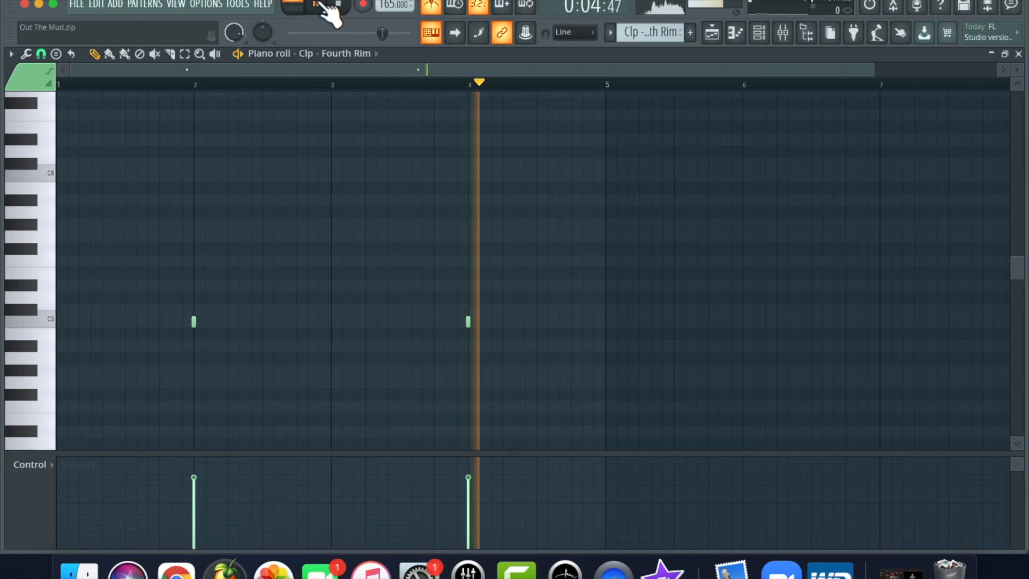
click(340, 5)
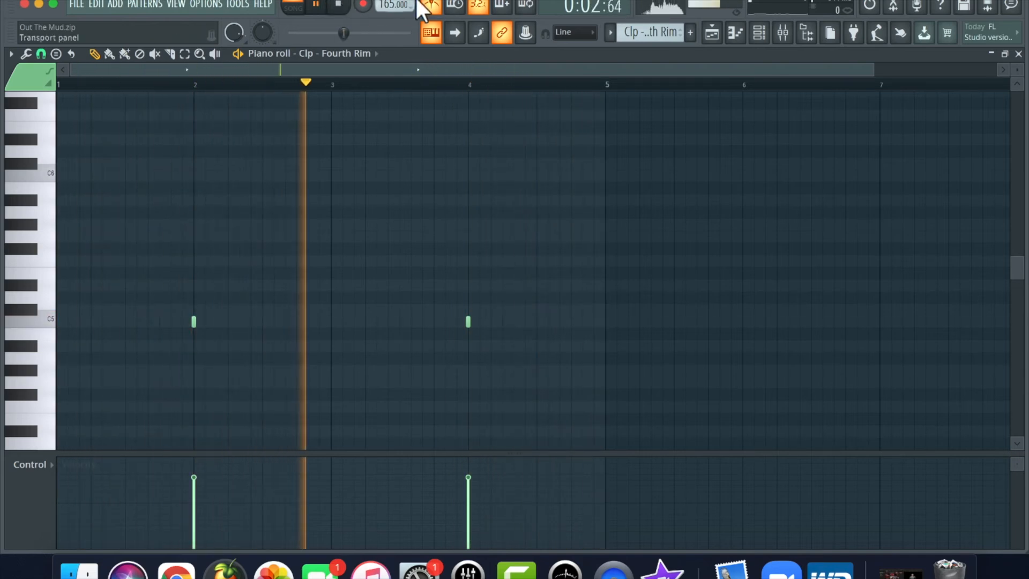
click(339, 4)
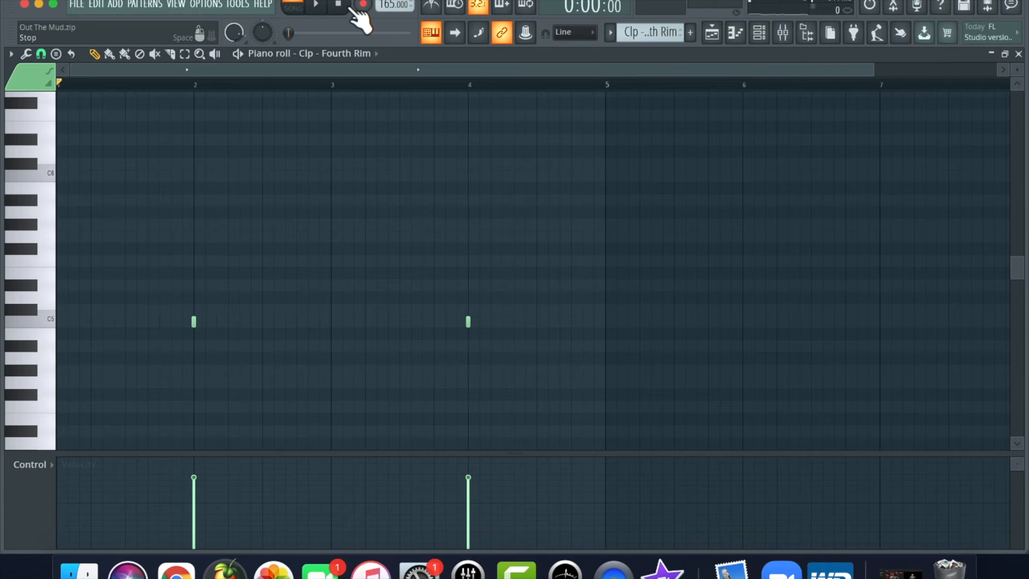
click(712, 32)
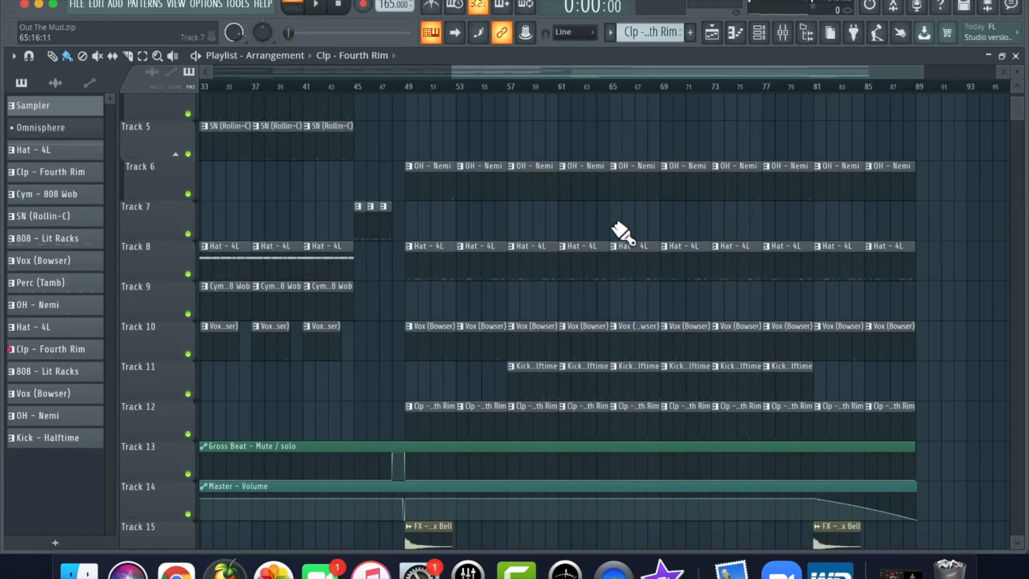
- Open the Hat - 4L pattern at bar 49 in the piano roll, play it from bar 1, and return to the playlist
double_click(435, 255)
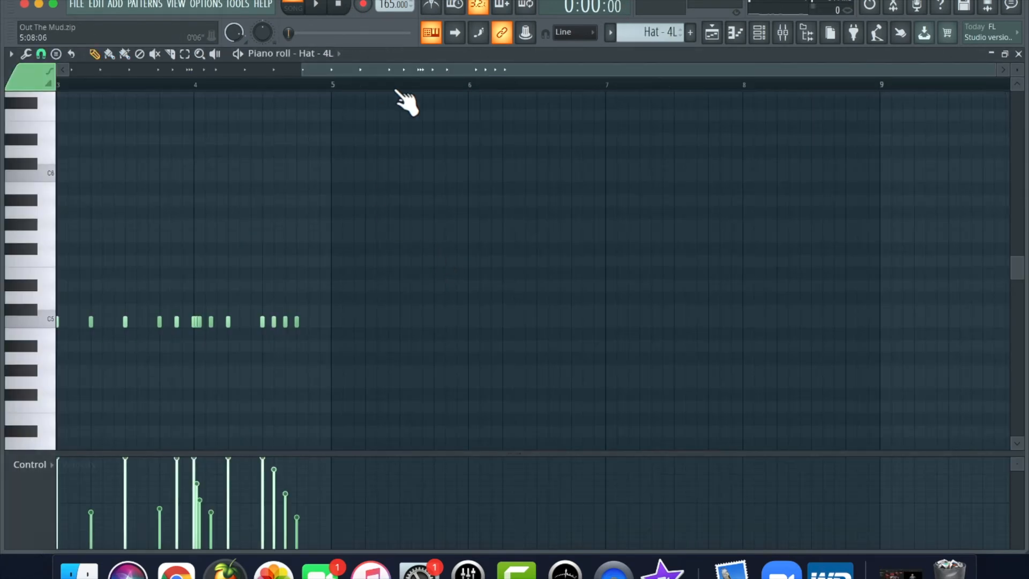
drag(412, 76, 172, 83)
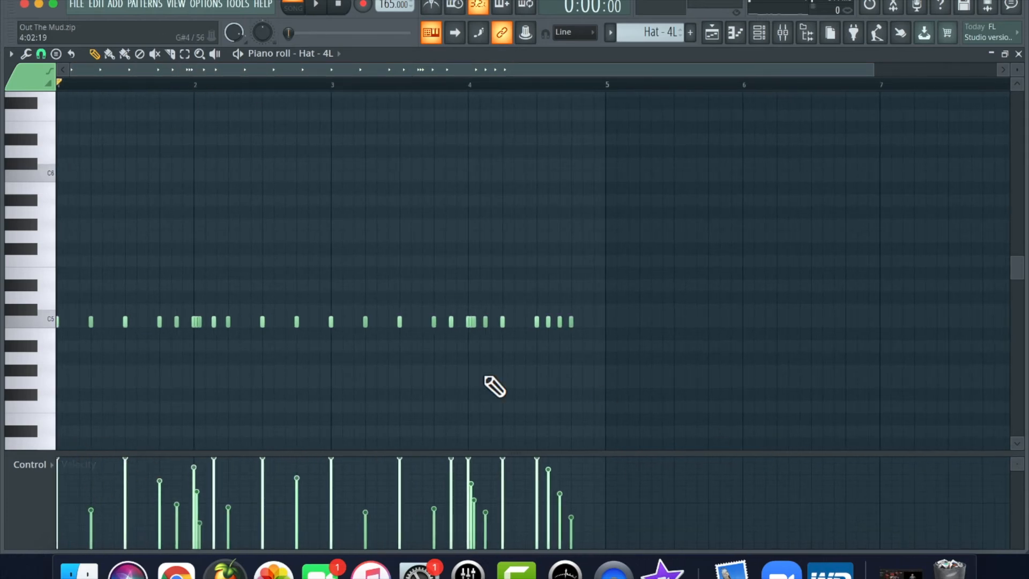
key(space)
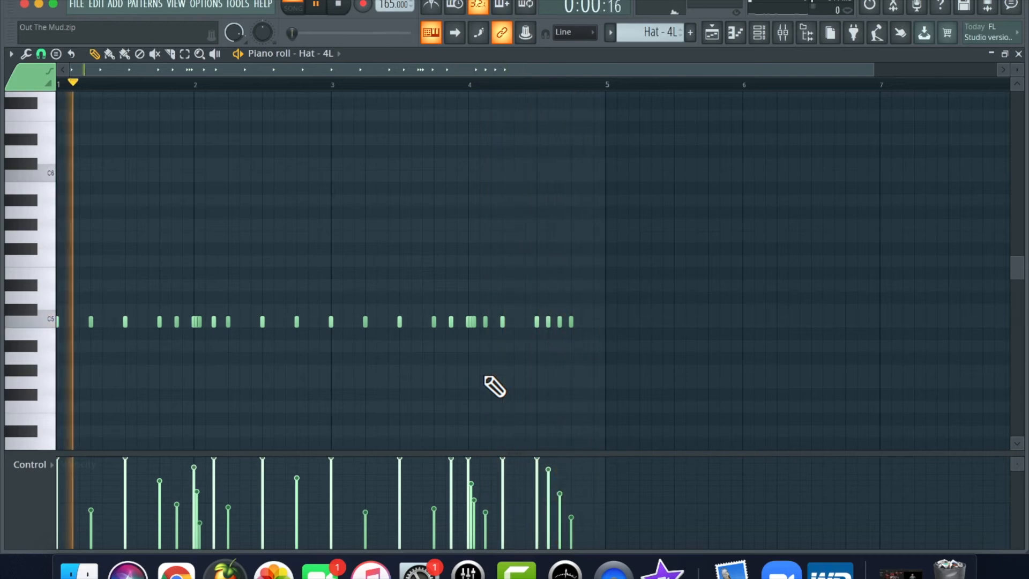
click(1019, 53)
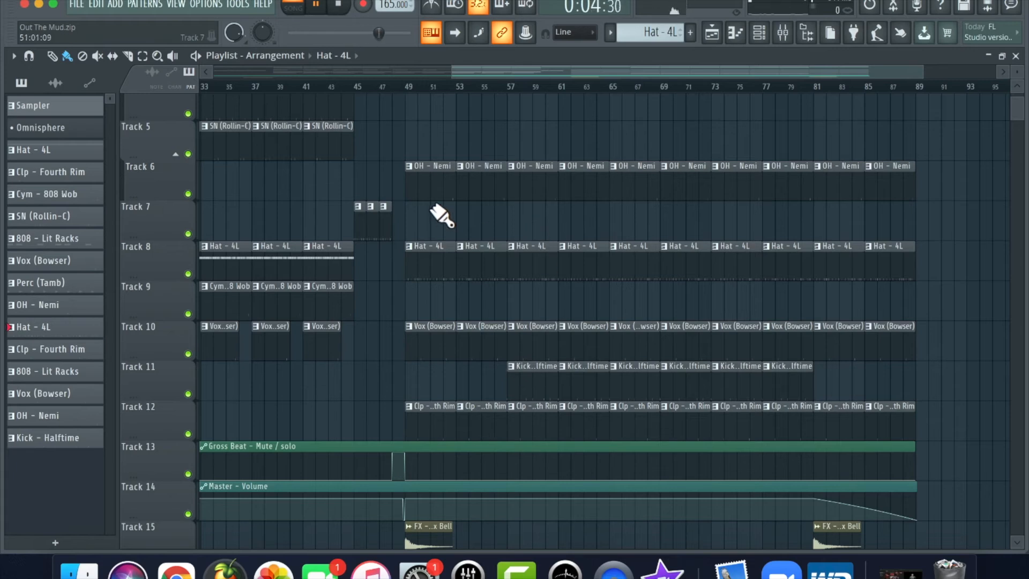
- Audition the Kick - Halftime pattern at bar 57, and open the 808 - Lit Racks pattern at bar 57 in the piano roll
click(524, 384)
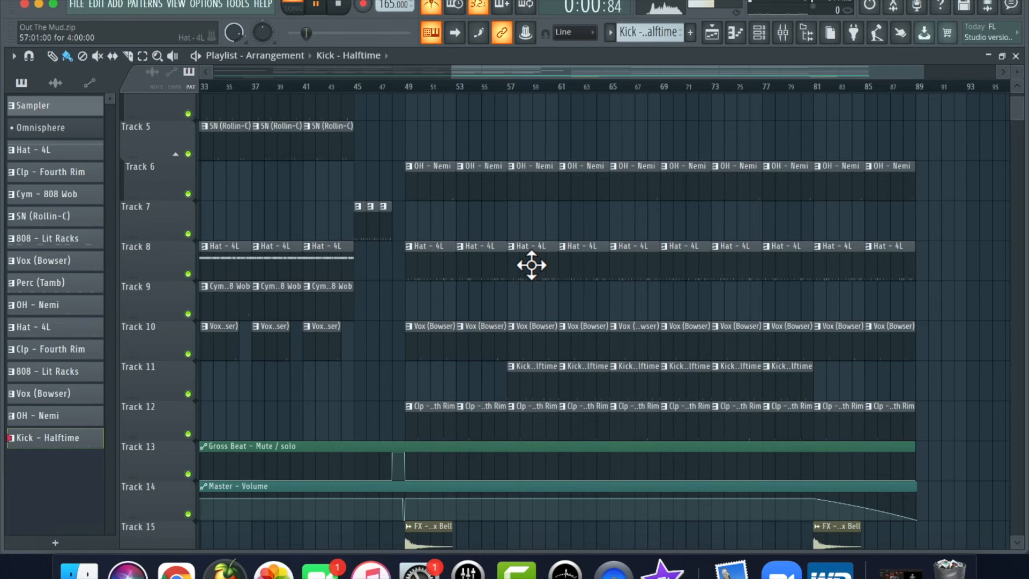
scroll(531, 265, up, 4)
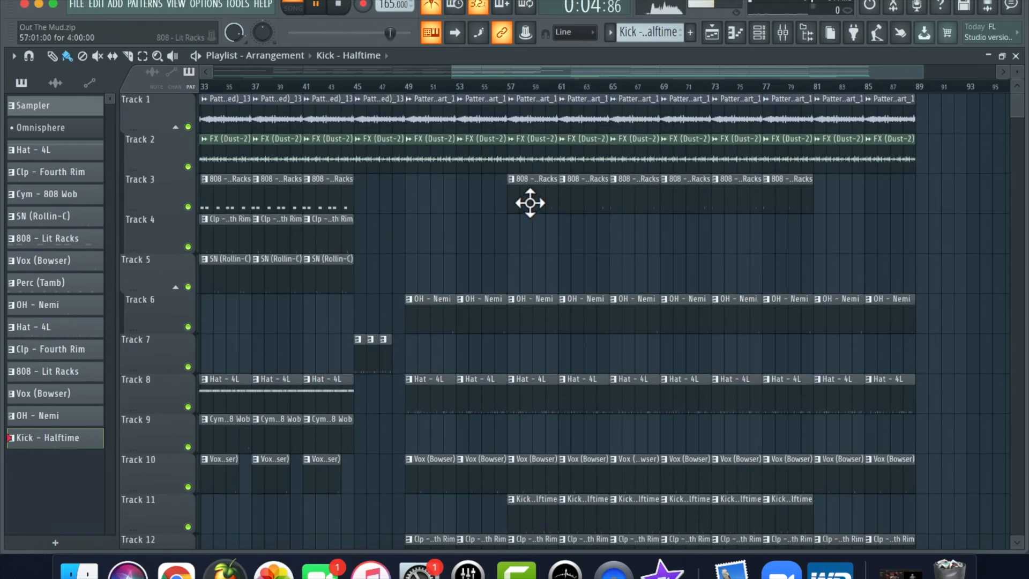
double_click(529, 203)
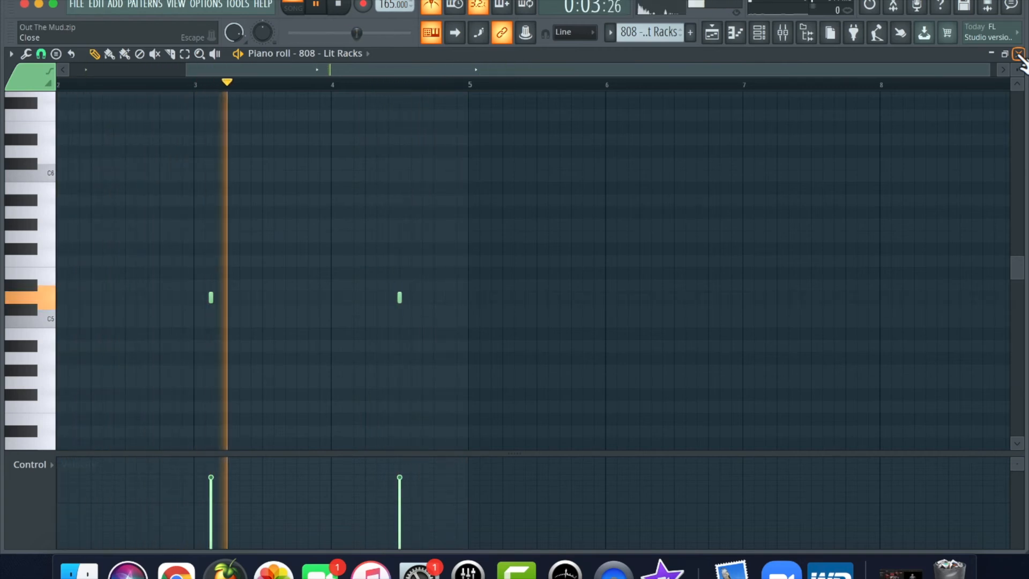
- Stop the 808 - Lit Racks pattern, return to the playlist, and play the half-time section from bar 57
key(space)
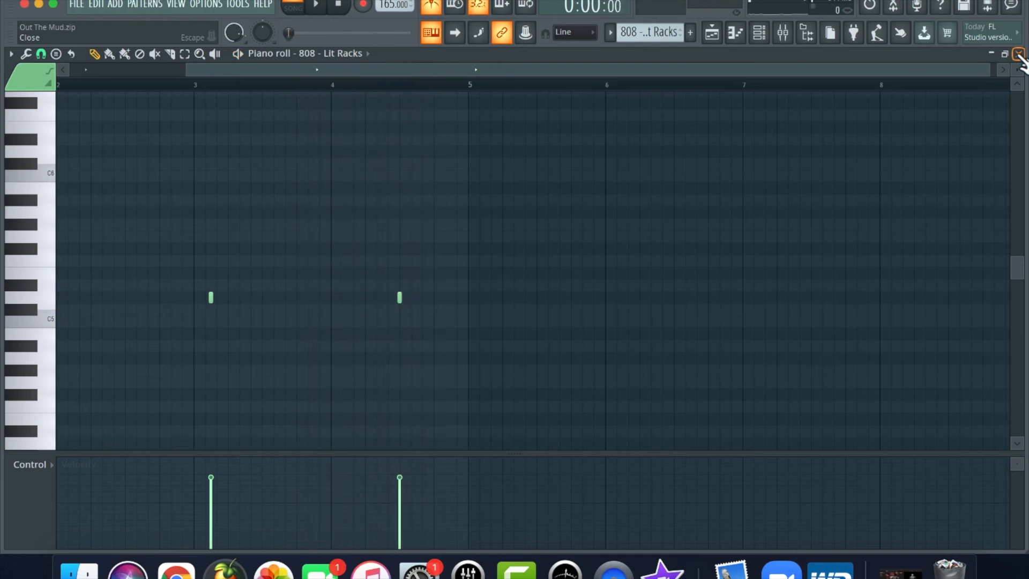
click(1019, 54)
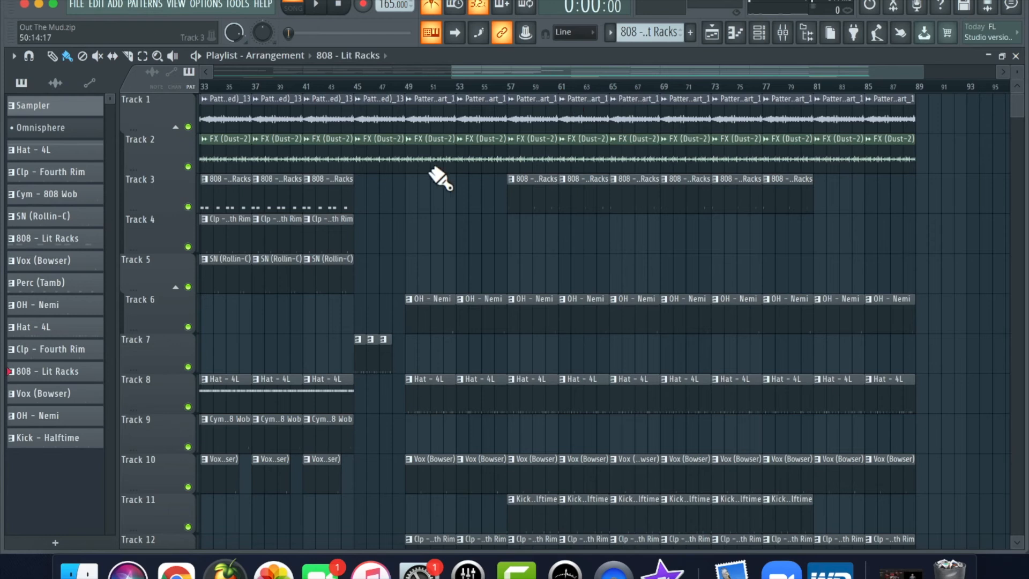
click(507, 87)
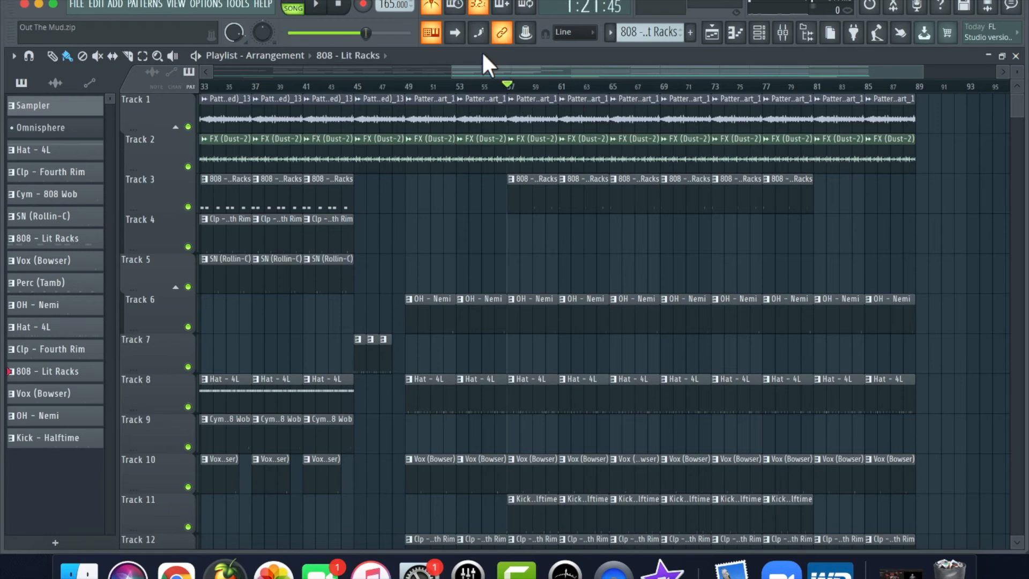
key(space)
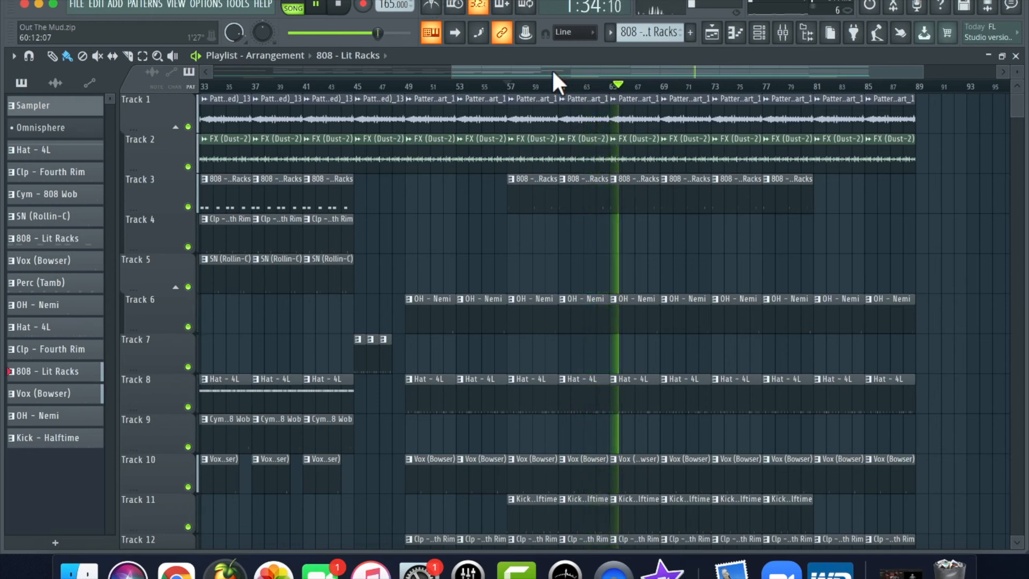
drag(554, 72, 407, 50)
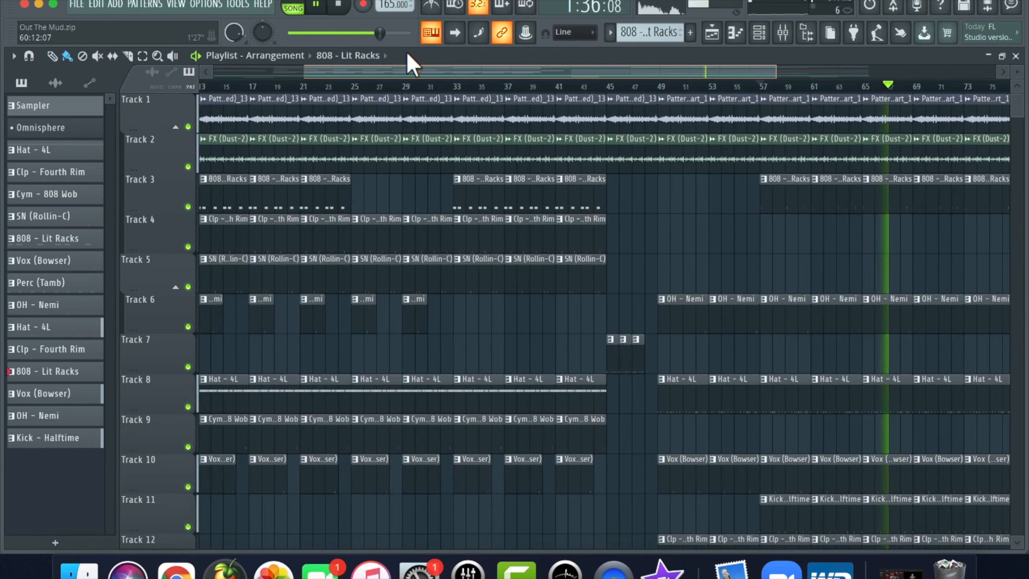
key(space)
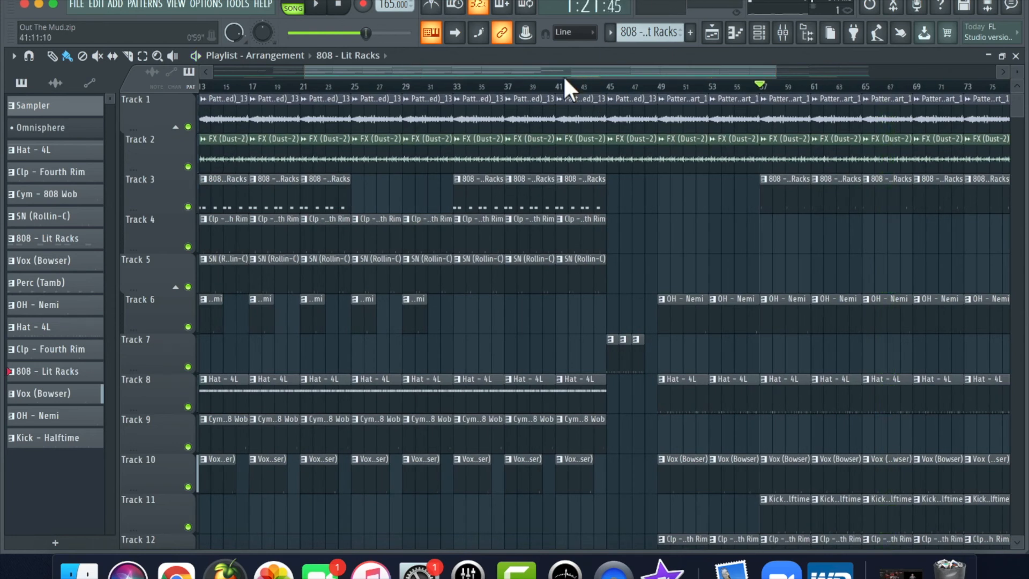
- Play the first section of the arrangement from bar 33 and stop it again for comparison
click(456, 86)
key(space)
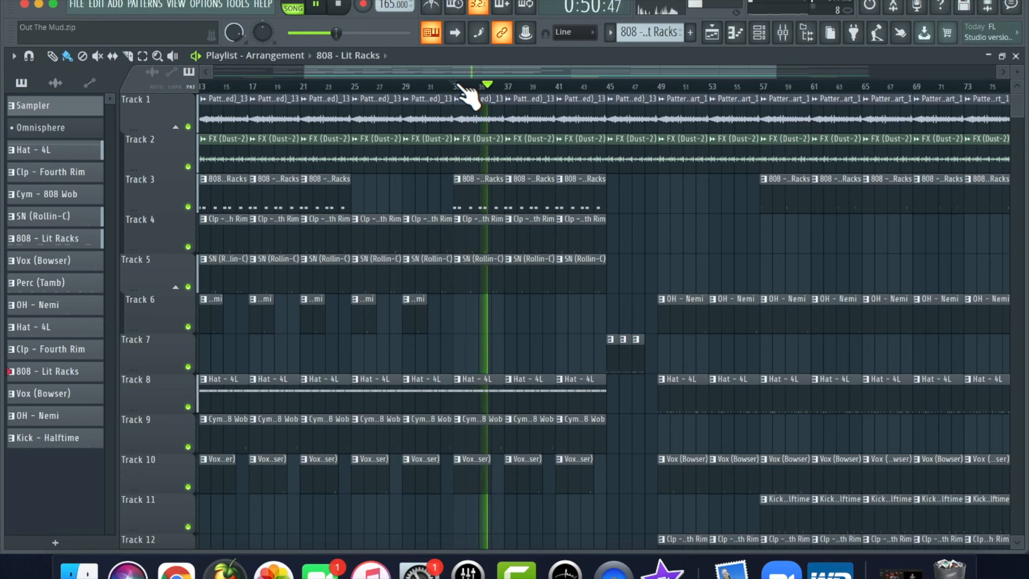
key(space)
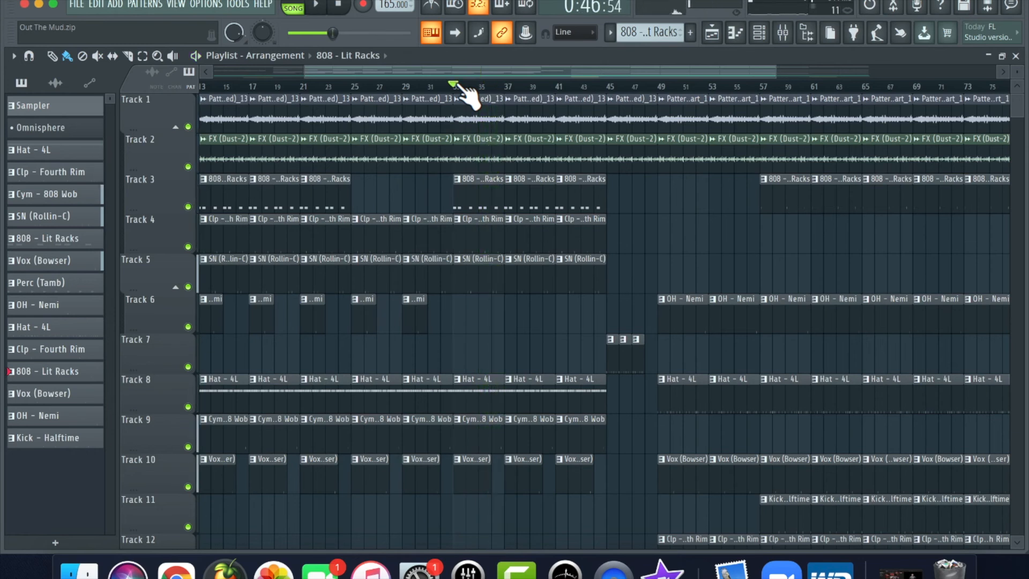
- Inspect the effects on the Pattern 1 (consolidated) mixer track, and return to the playlist
click(783, 33)
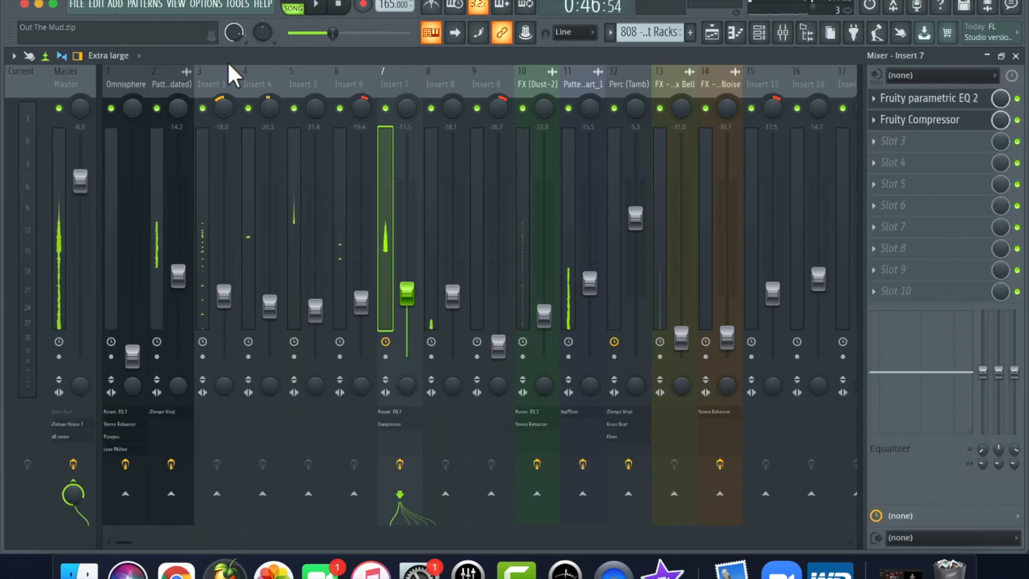
click(171, 80)
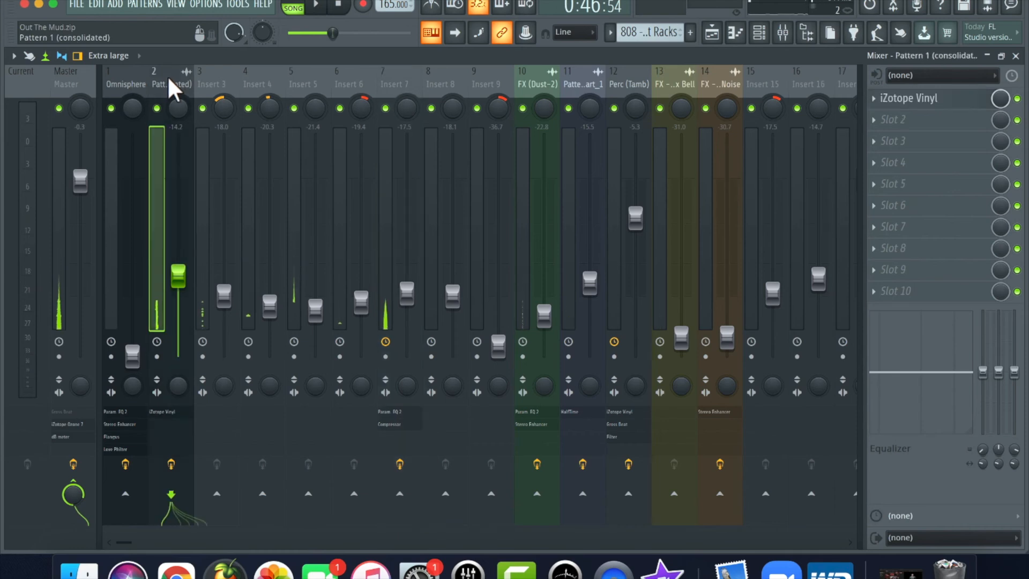
key(F5)
drag(356, 68, 550, 82)
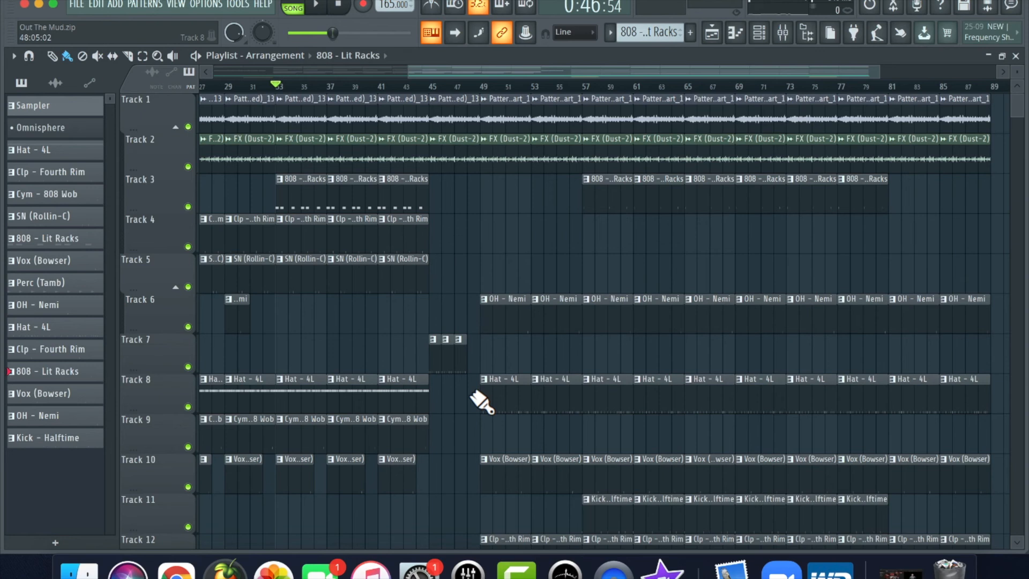
scroll(481, 403, down, 5)
scroll(482, 402, up, 5)
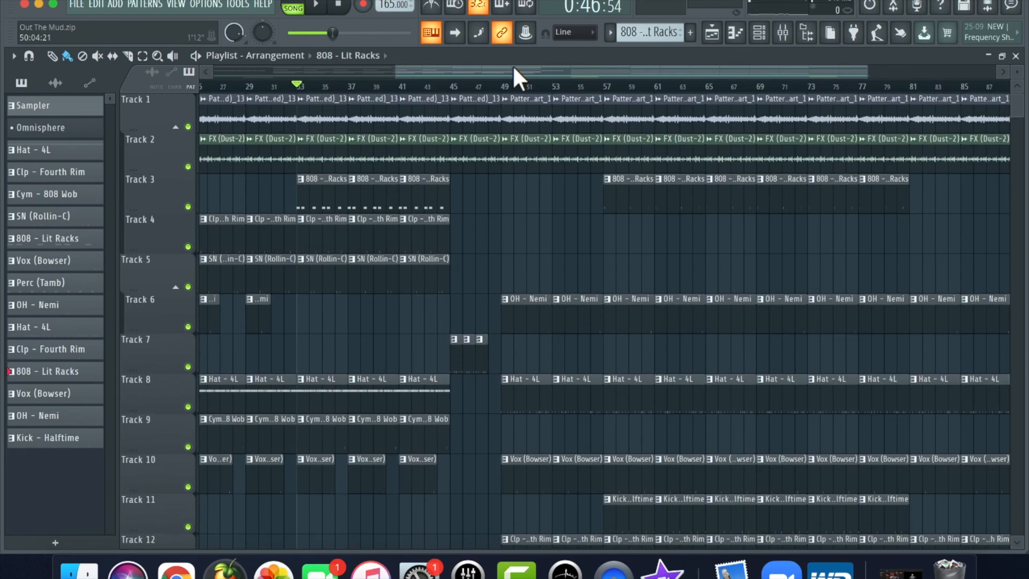
drag(513, 65, 204, 86)
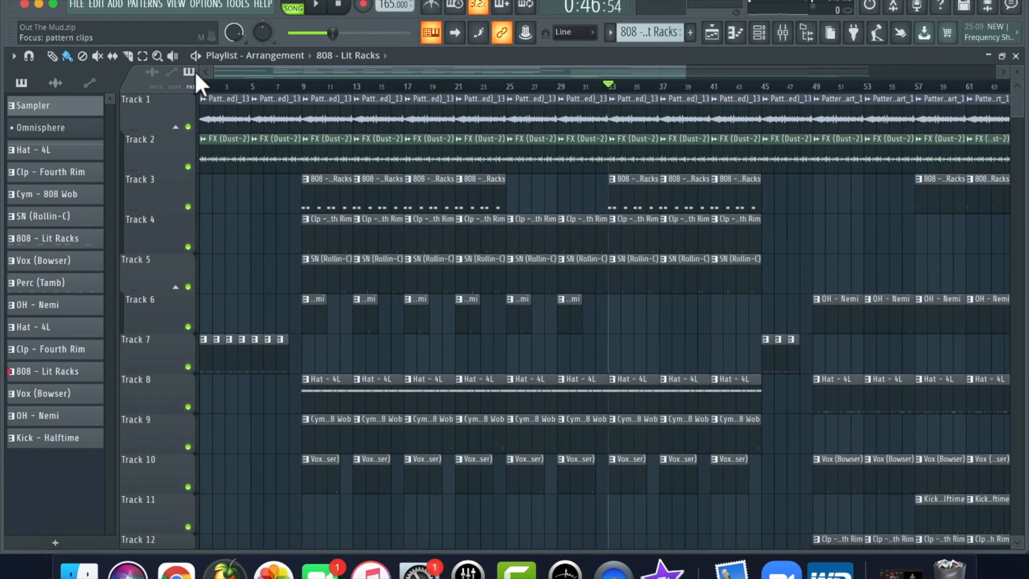
drag(316, 72, 559, 52)
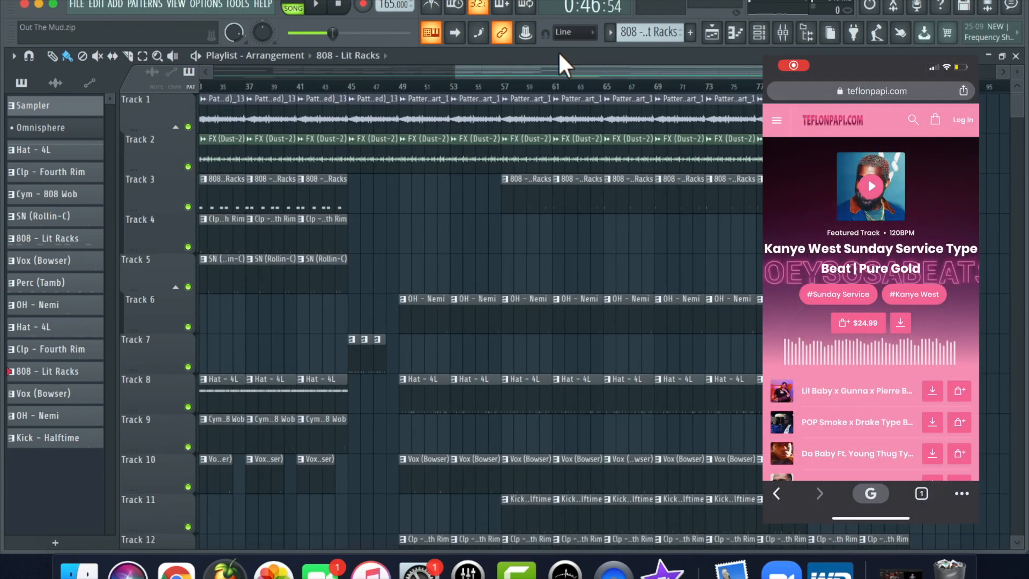
drag(555, 66, 515, 56)
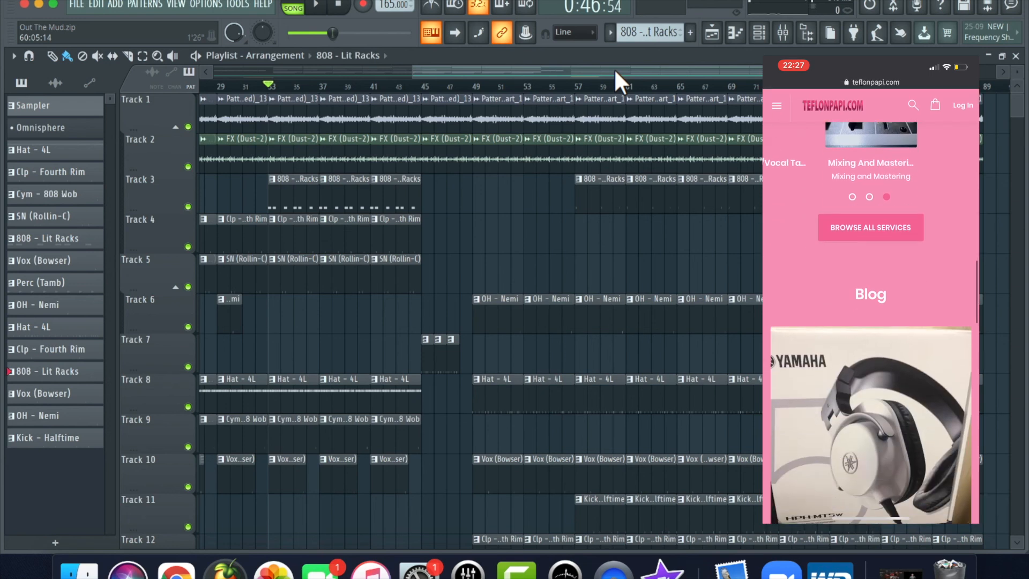
scroll(643, 241, down, 3)
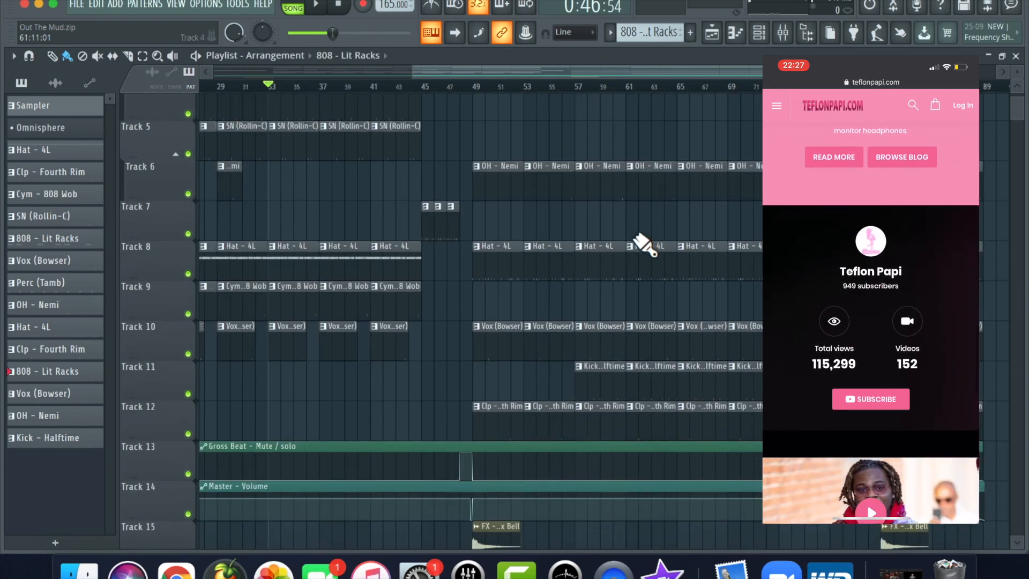